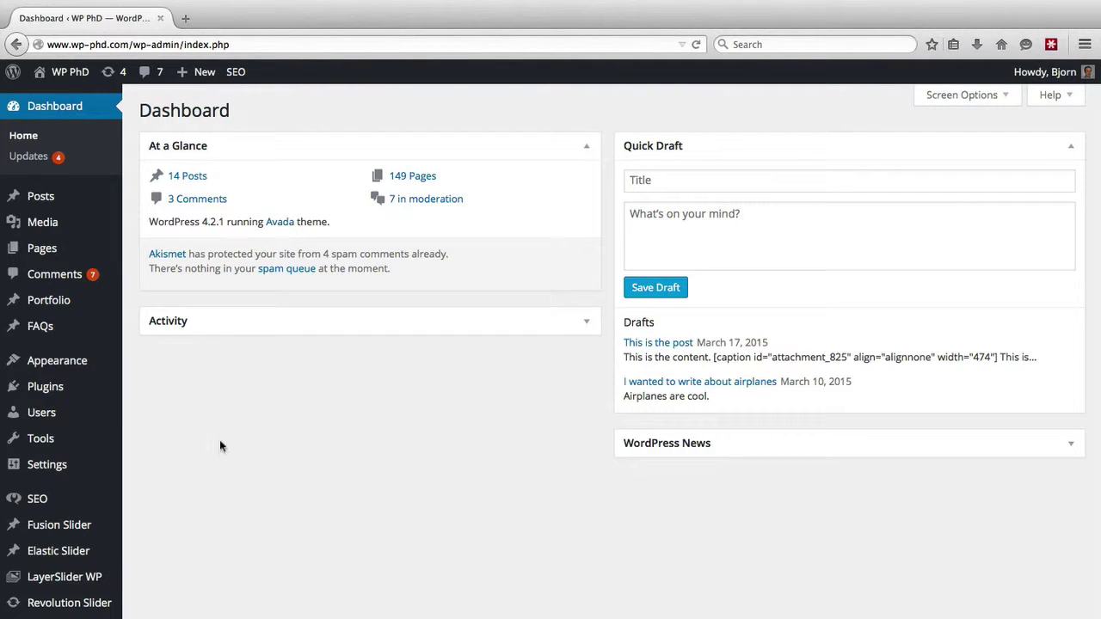
- Bring up the Settings submenu in the Dashboard's admin sidebar
{"action": "mouse_move", "coordinate": [65, 471]}
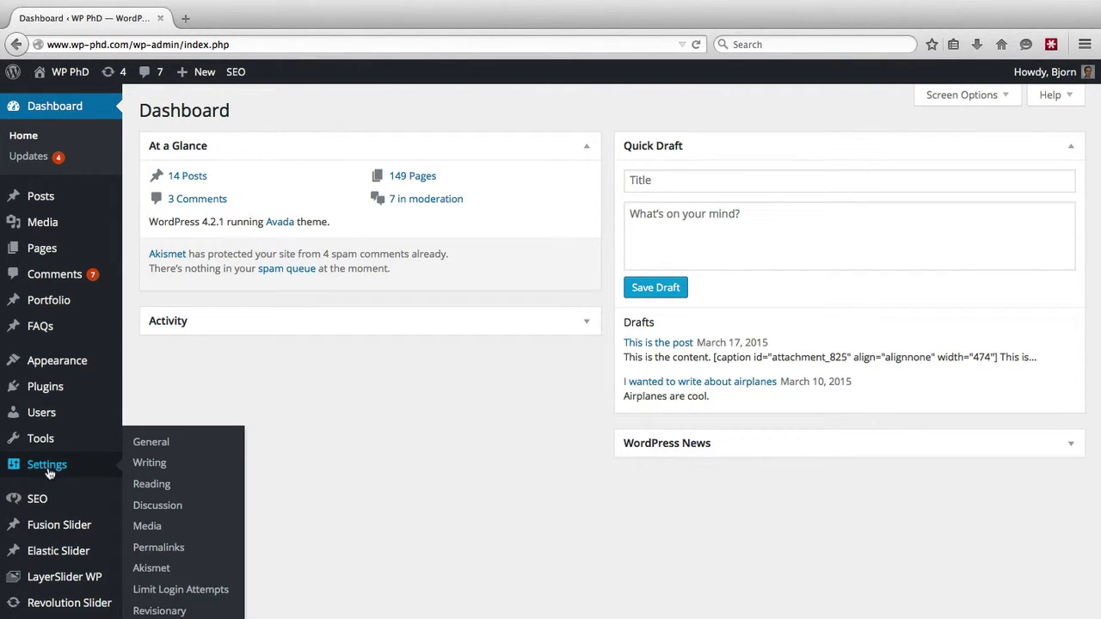
{"action": "left_click", "coordinate": [166, 448]}
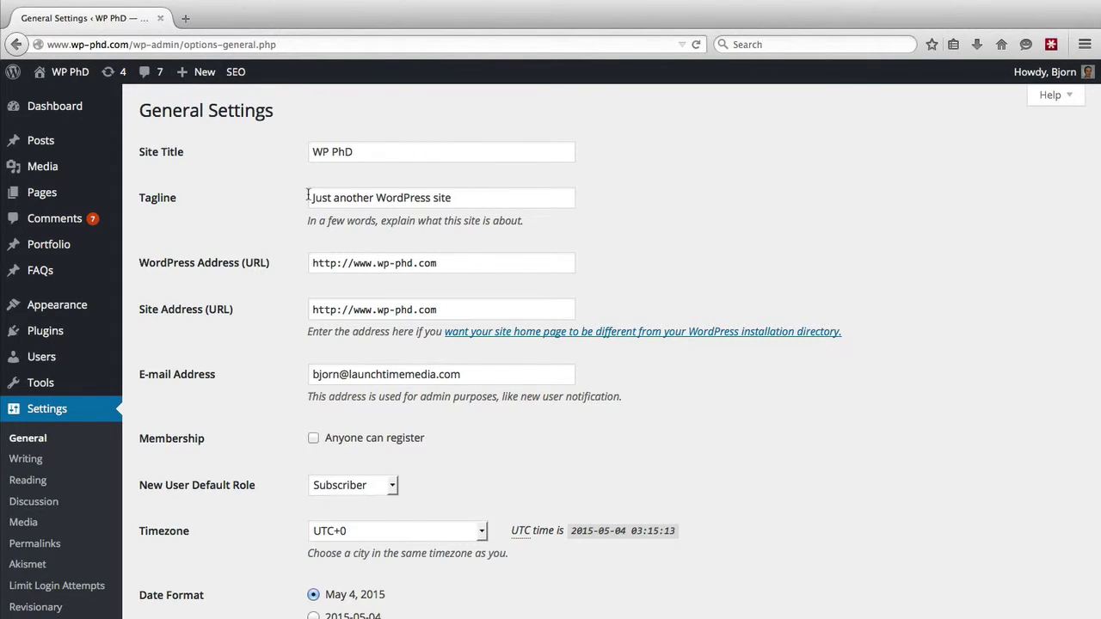
{"action": "left_click_drag", "start_coordinate": [377, 264], "coordinate": [351, 267]}
{"action": "key", "text": "BackSpace"}
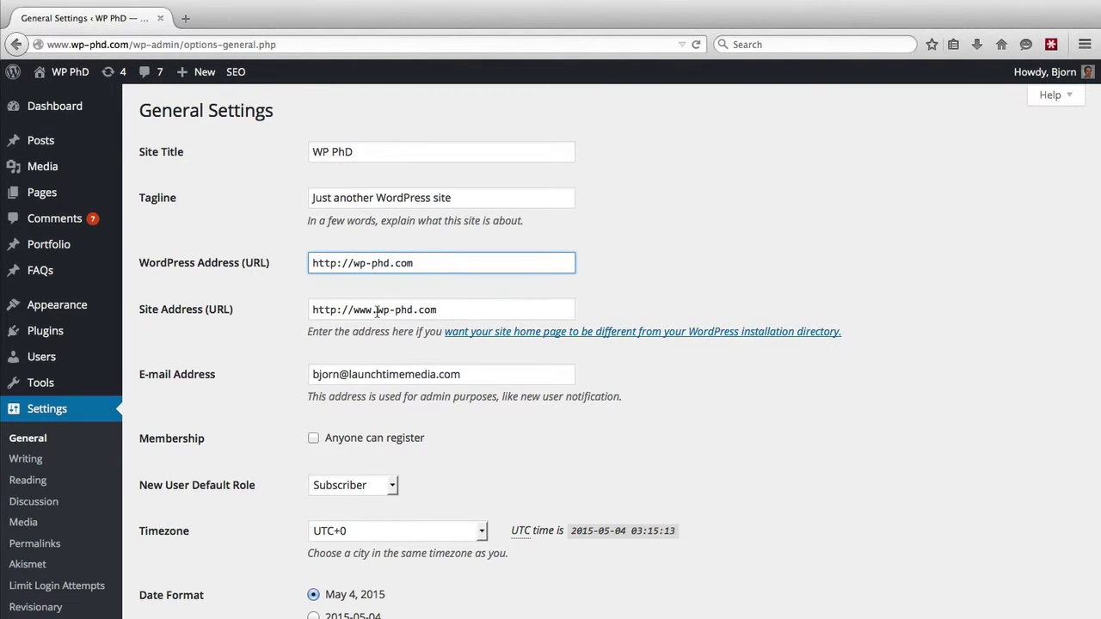
{"action": "mouse_move", "coordinate": [377, 311]}
{"action": "left_mouse_down"}
{"action": "mouse_move", "coordinate": [350, 312]}
{"action": "mouse_move", "coordinate": [381, 310]}
{"action": "left_mouse_up"}
{"action": "key", "text": "BackSpace"}
{"action": "scroll", "coordinate": [292, 387], "scroll_direction": "down", "scroll_amount": 5}
{"action": "left_click", "coordinate": [179, 609]}
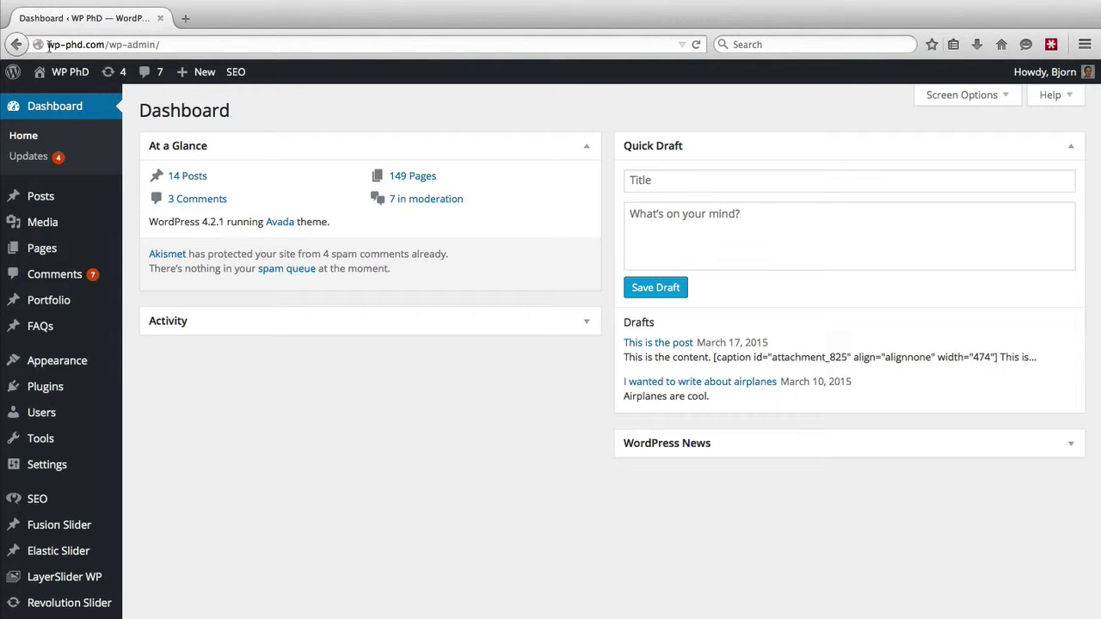
{"action": "mouse_move", "coordinate": [67, 473]}
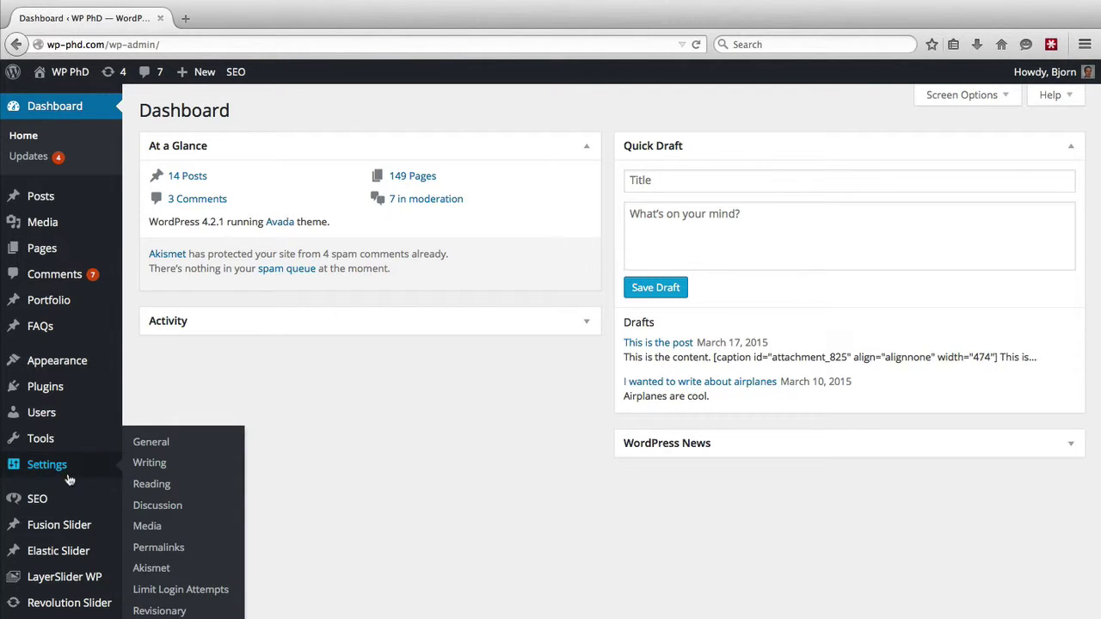
{"action": "left_click", "coordinate": [156, 446]}
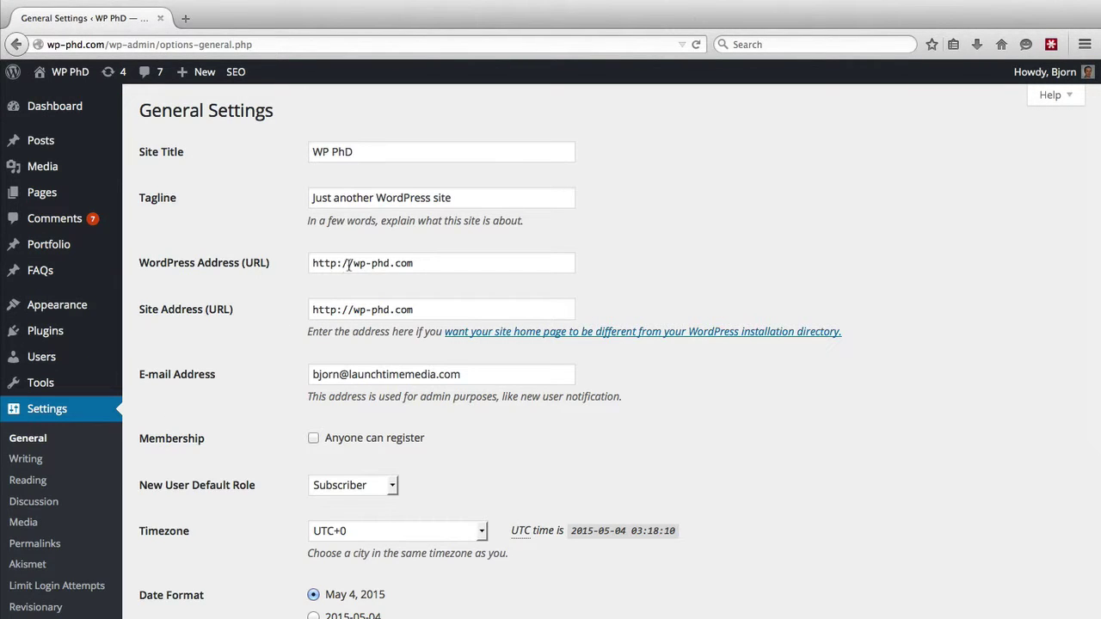
{"action": "left_click", "coordinate": [353, 264]}
{"action": "type", "text": "www."}
{"action": "left_click", "coordinate": [355, 310]}
{"action": "type", "text": "w.."}
{"action": "key", "text": "BackSpace"}
{"action": "key", "text": "BackSpace"}
{"action": "type", "text": "ww."}
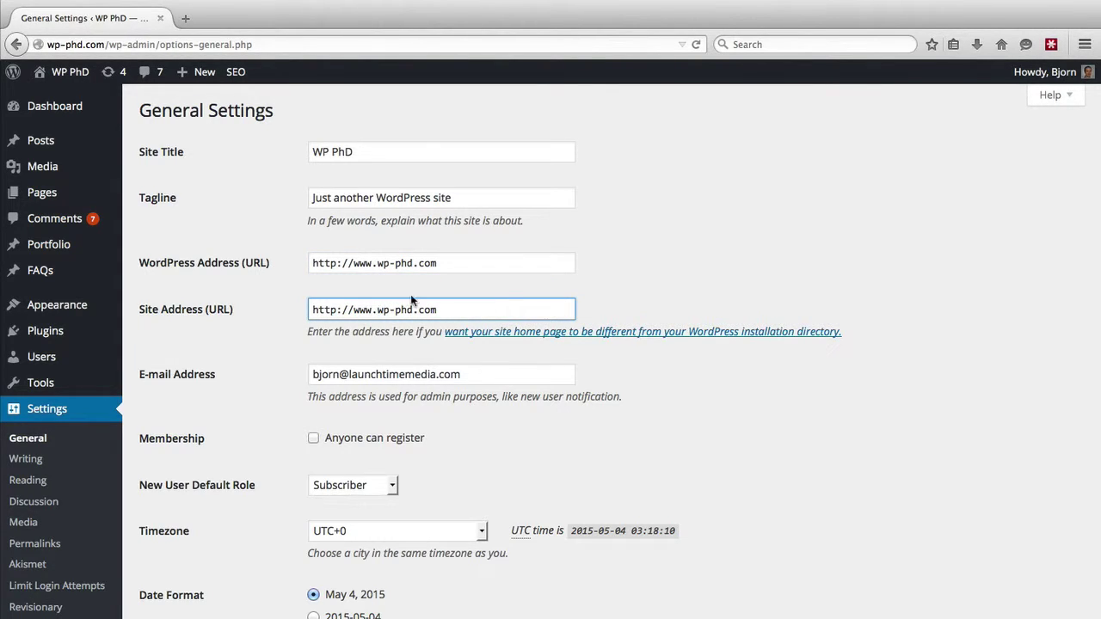
{"action": "left_click", "coordinate": [337, 263]}
{"action": "type", "text": "s"}
{"action": "left_click", "coordinate": [335, 310]}
{"action": "type", "text": "s"}
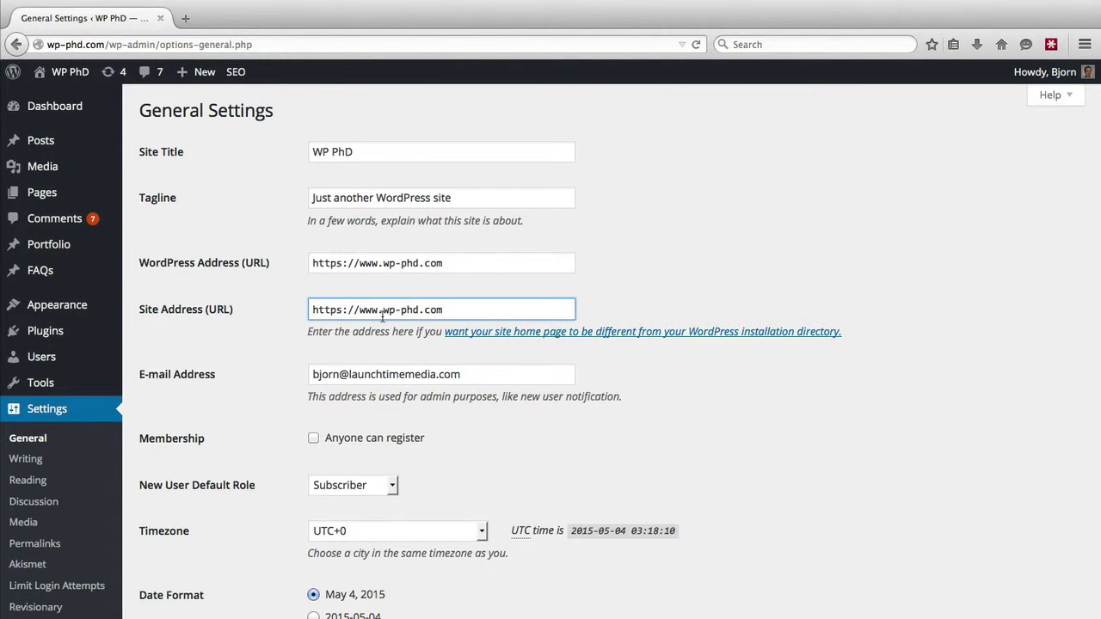
{"action": "scroll", "coordinate": [169, 303], "scroll_direction": "down", "scroll_amount": 3}
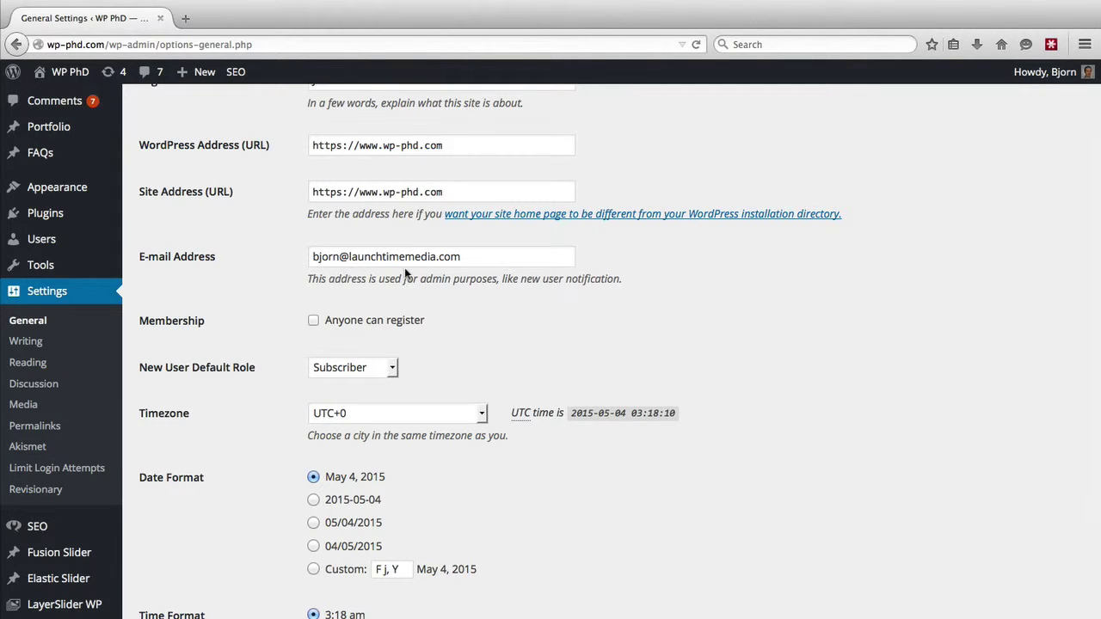
{"action": "scroll", "coordinate": [283, 295], "scroll_direction": "down", "scroll_amount": 2}
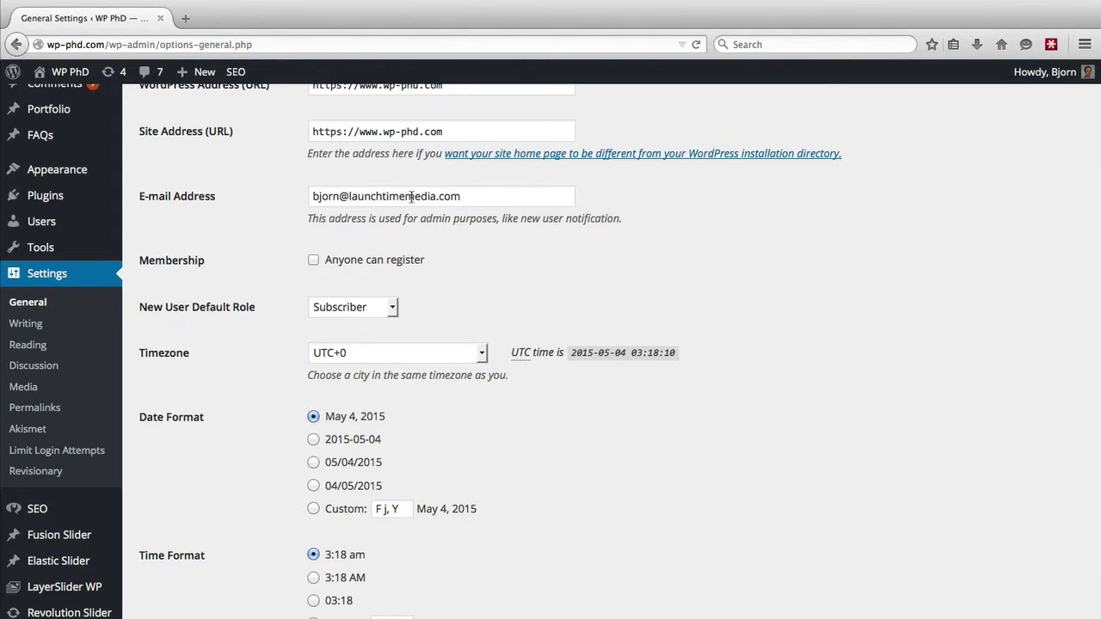
{"action": "scroll", "coordinate": [283, 239], "scroll_direction": "down", "scroll_amount": 2}
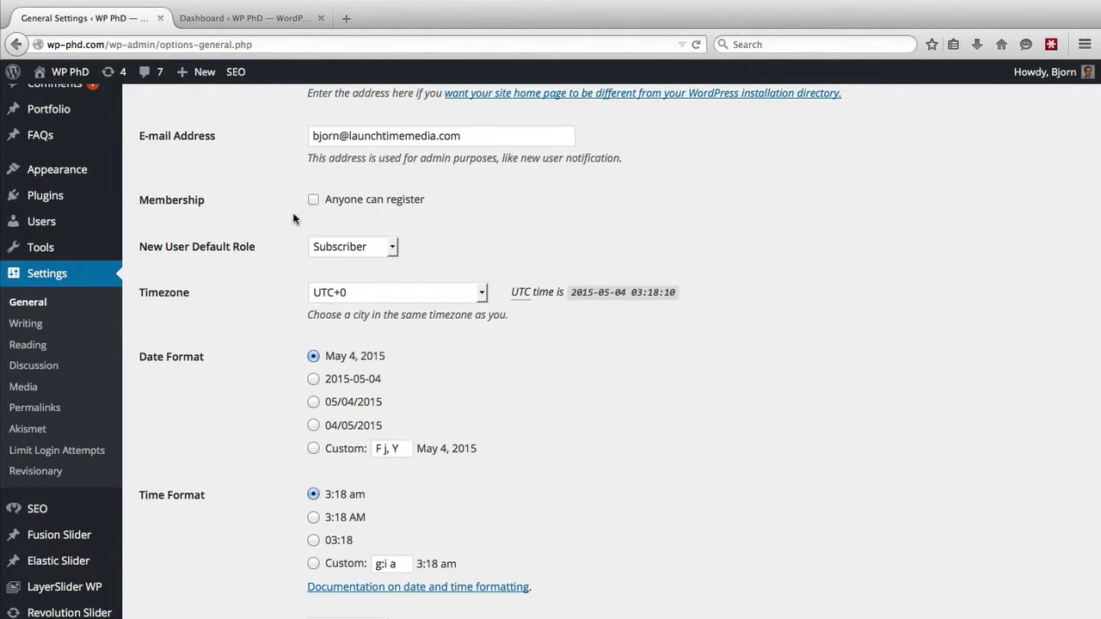
{"action": "left_click", "coordinate": [391, 248]}
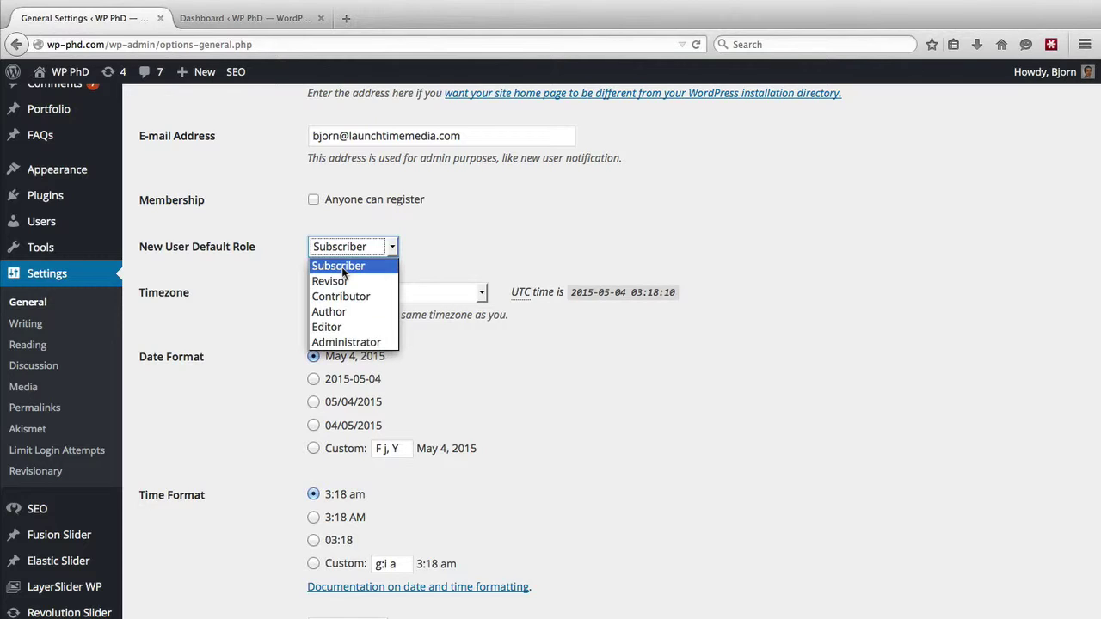
{"action": "left_click", "coordinate": [296, 278]}
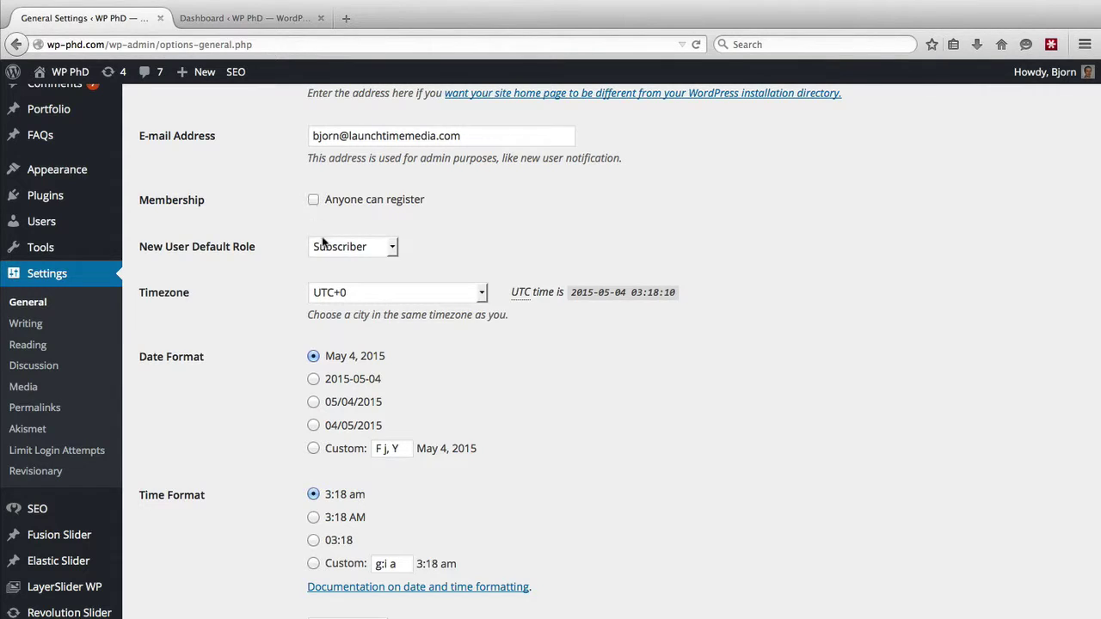
{"action": "scroll", "coordinate": [275, 288], "scroll_direction": "down", "scroll_amount": 2}
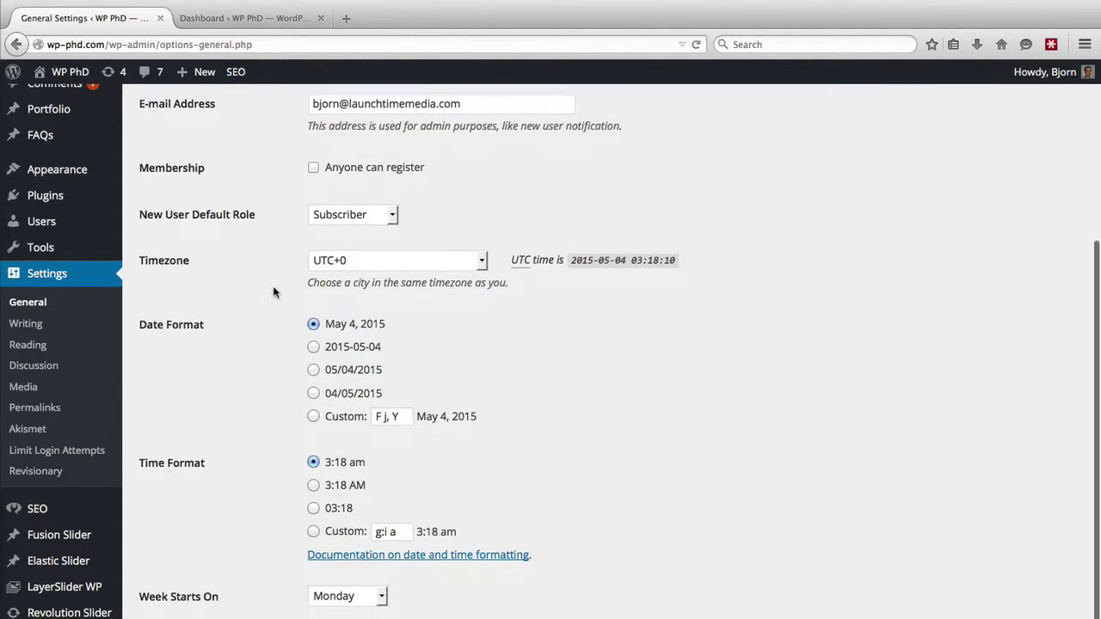
- Browse the Timezone dropdown's UTC offsets, then close it without settling on one
{"action": "left_click", "coordinate": [369, 225]}
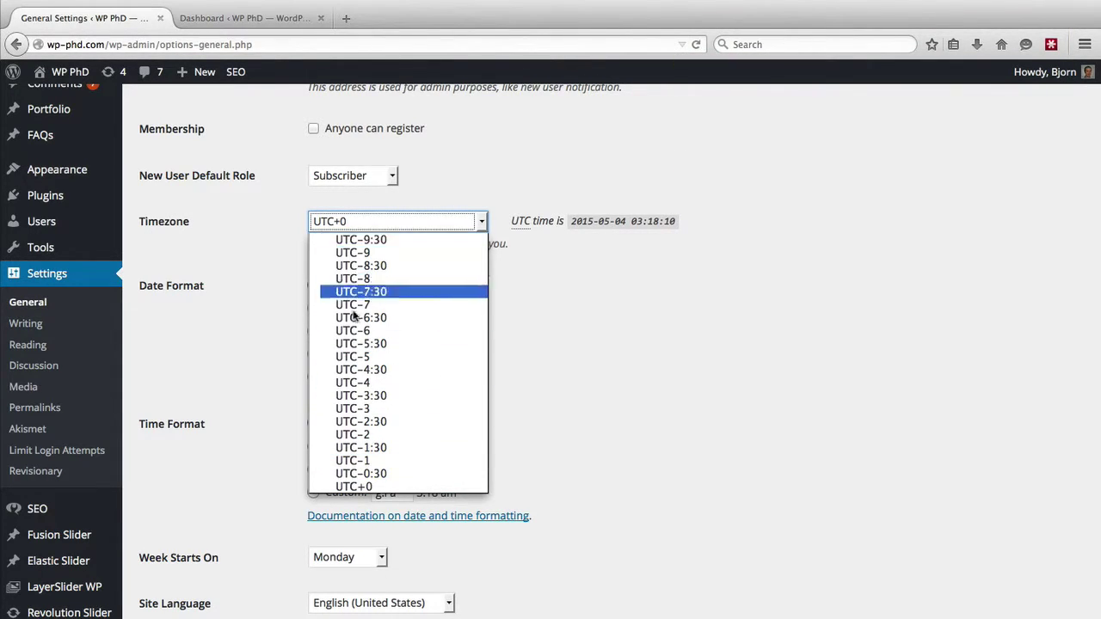
{"action": "scroll", "coordinate": [348, 340], "scroll_direction": "down", "scroll_amount": 4}
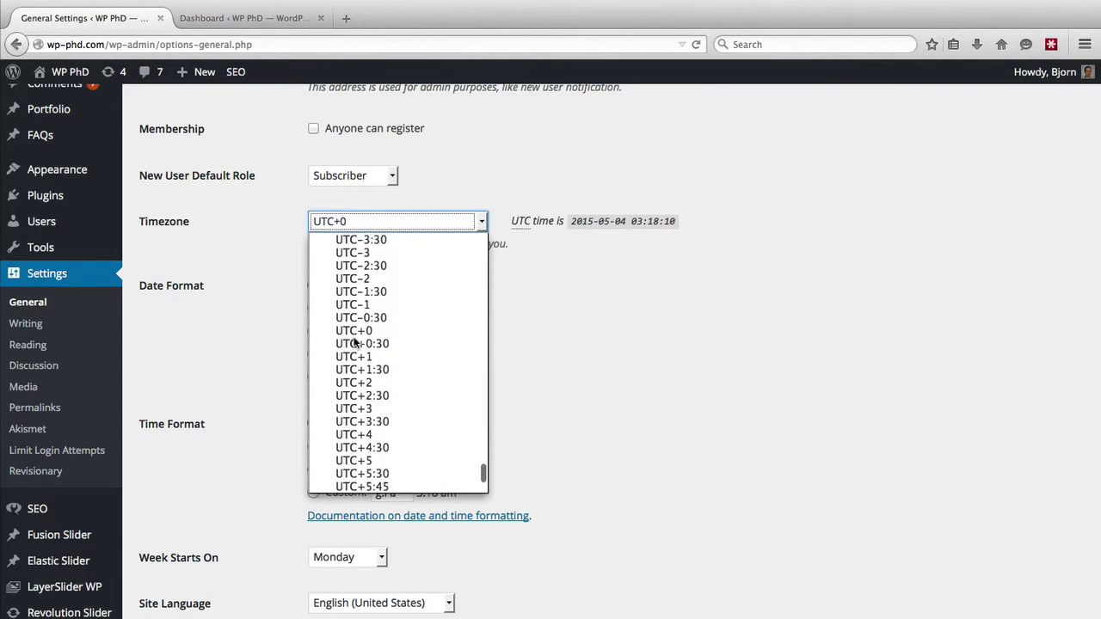
{"action": "scroll", "coordinate": [348, 340], "scroll_direction": "up", "scroll_amount": 10}
{"action": "left_click", "coordinate": [460, 425]}
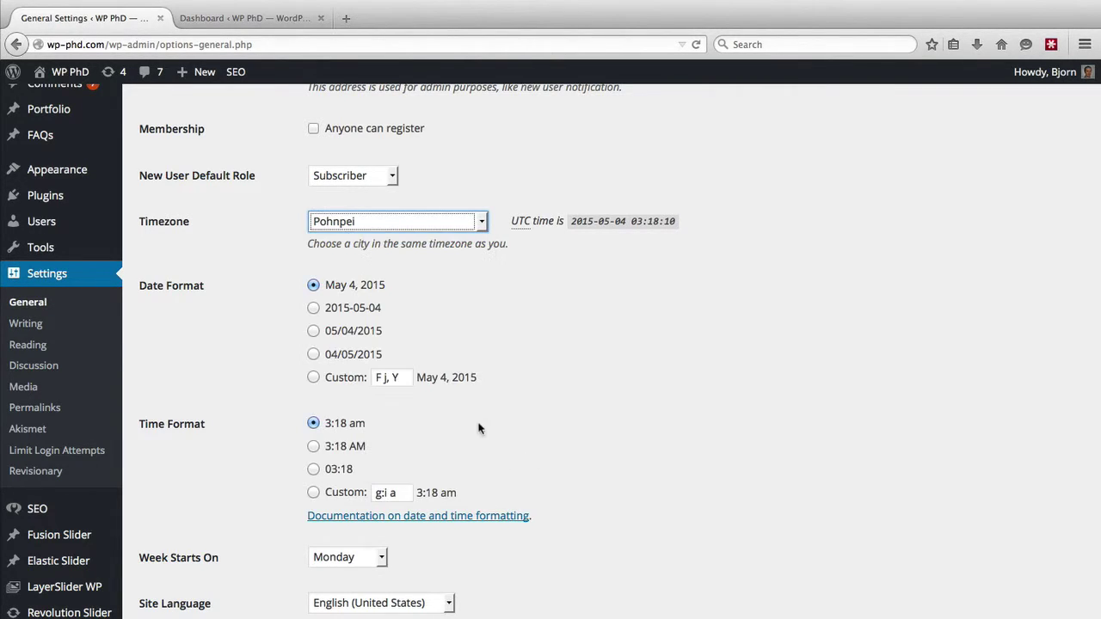
{"action": "left_click", "coordinate": [396, 221]}
{"action": "scroll", "coordinate": [374, 392], "scroll_direction": "up", "scroll_amount": 15}
{"action": "scroll", "coordinate": [374, 392], "scroll_direction": "up", "scroll_amount": 15}
{"action": "scroll", "coordinate": [371, 390], "scroll_direction": "down", "scroll_amount": 8}
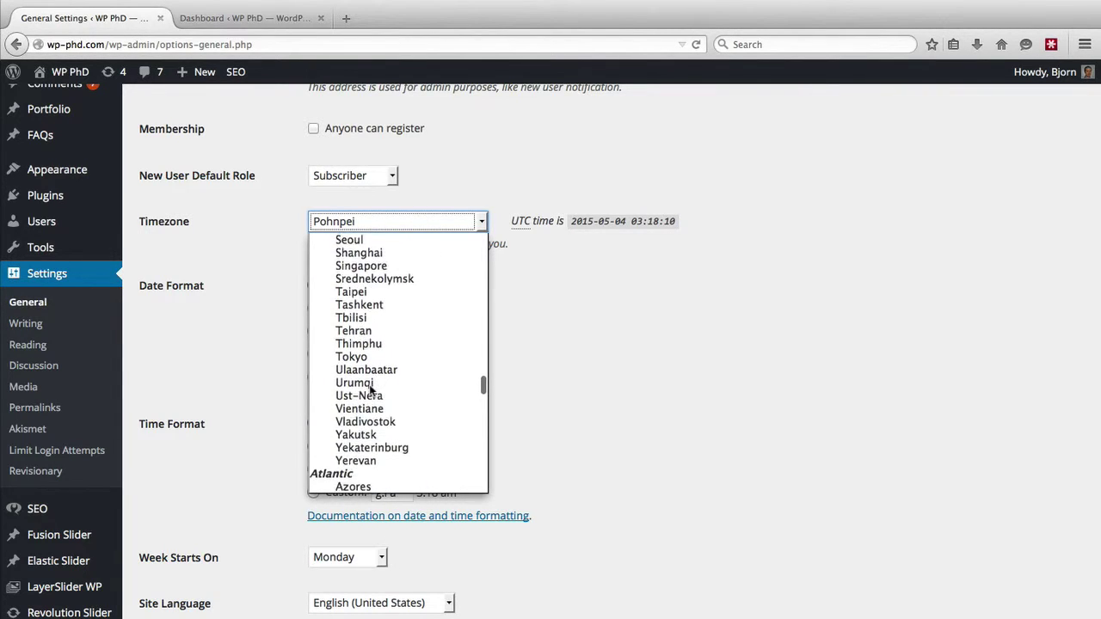
{"action": "scroll", "coordinate": [369, 389], "scroll_direction": "down", "scroll_amount": 1}
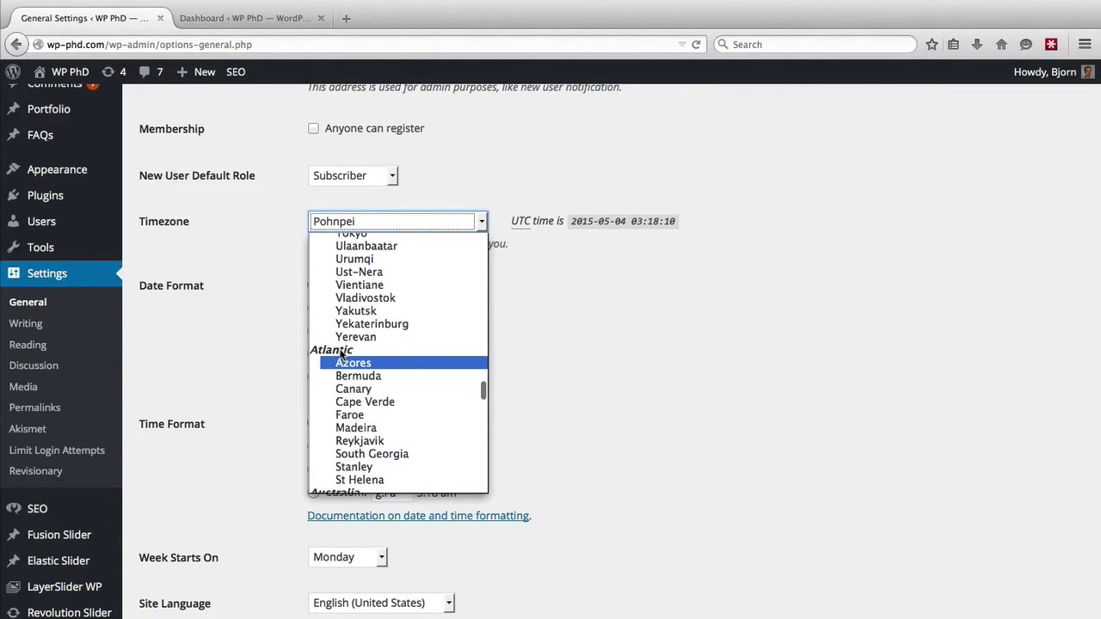
{"action": "left_click", "coordinate": [265, 382]}
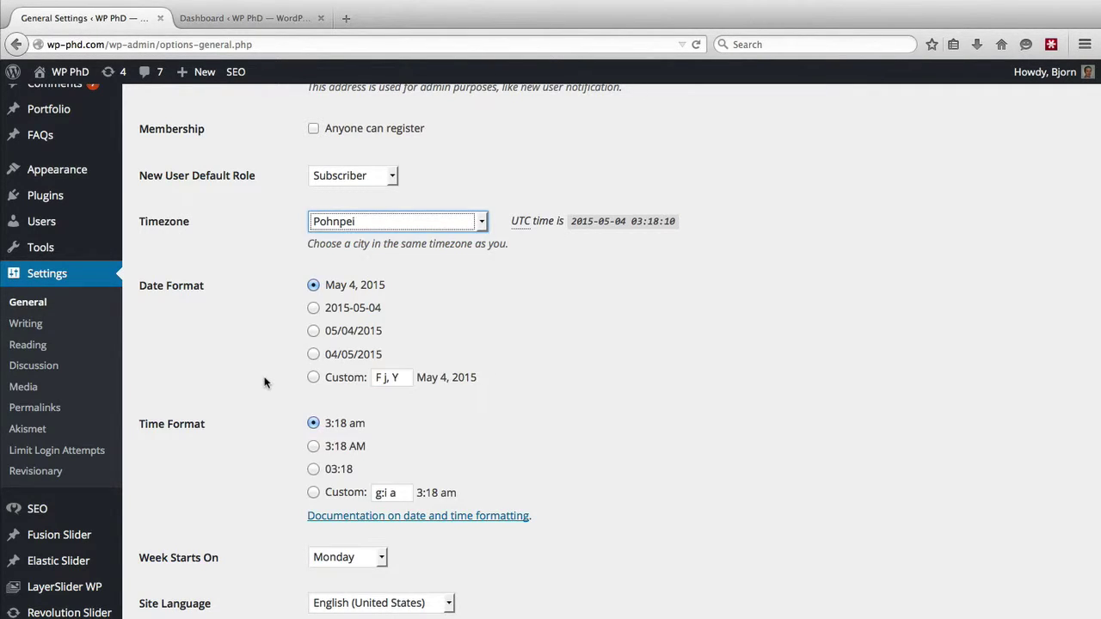
{"action": "left_click", "coordinate": [265, 382]}
- Select UTC+5:45 as the site timezone
{"action": "left_click", "coordinate": [411, 229]}
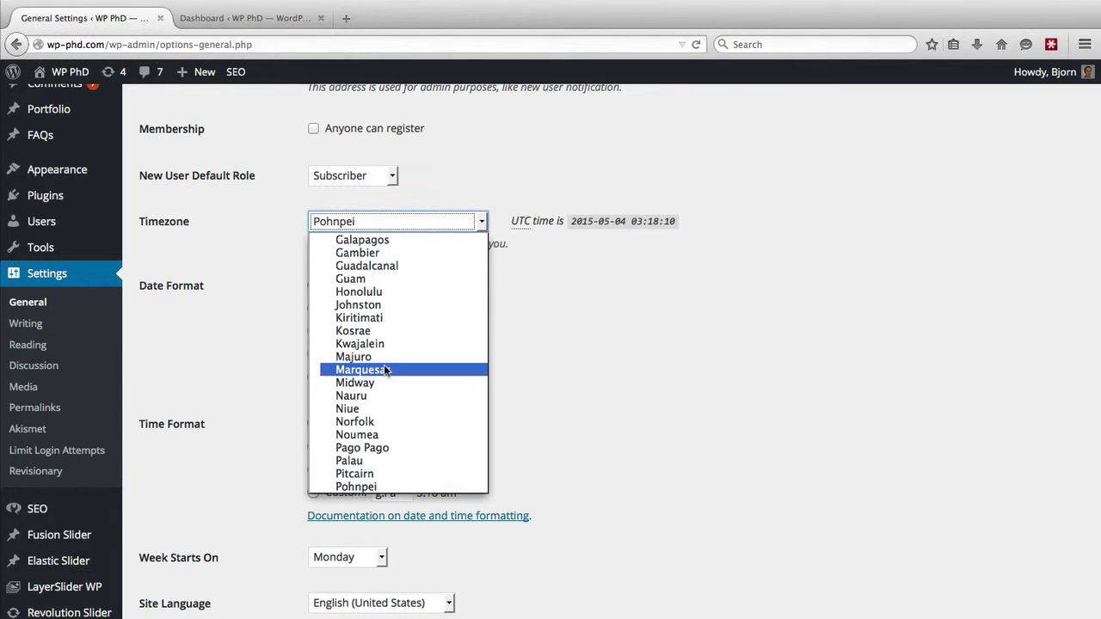
{"action": "scroll", "coordinate": [391, 371], "scroll_direction": "down", "scroll_amount": 10}
{"action": "left_click", "coordinate": [369, 253]}
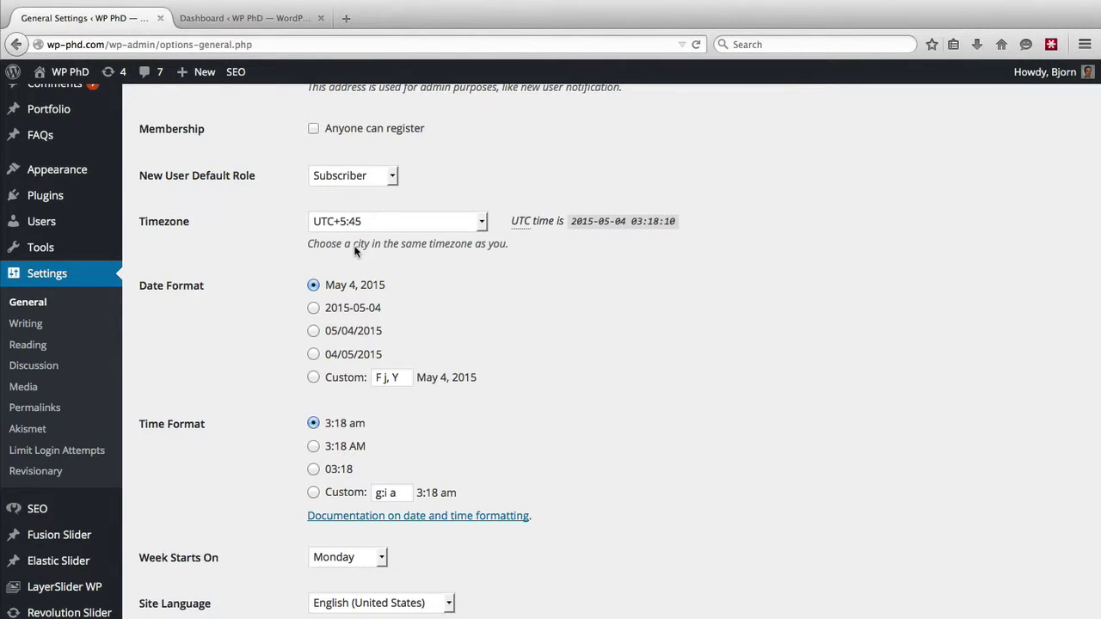
{"action": "scroll", "coordinate": [255, 278], "scroll_direction": "down", "scroll_amount": 1}
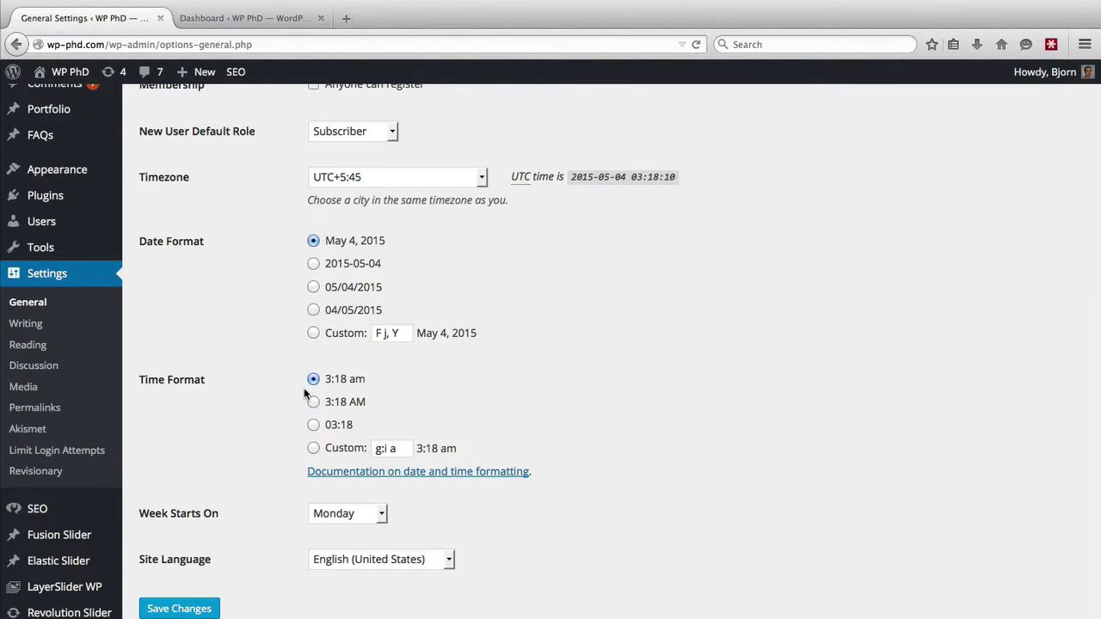
{"action": "left_click", "coordinate": [379, 516]}
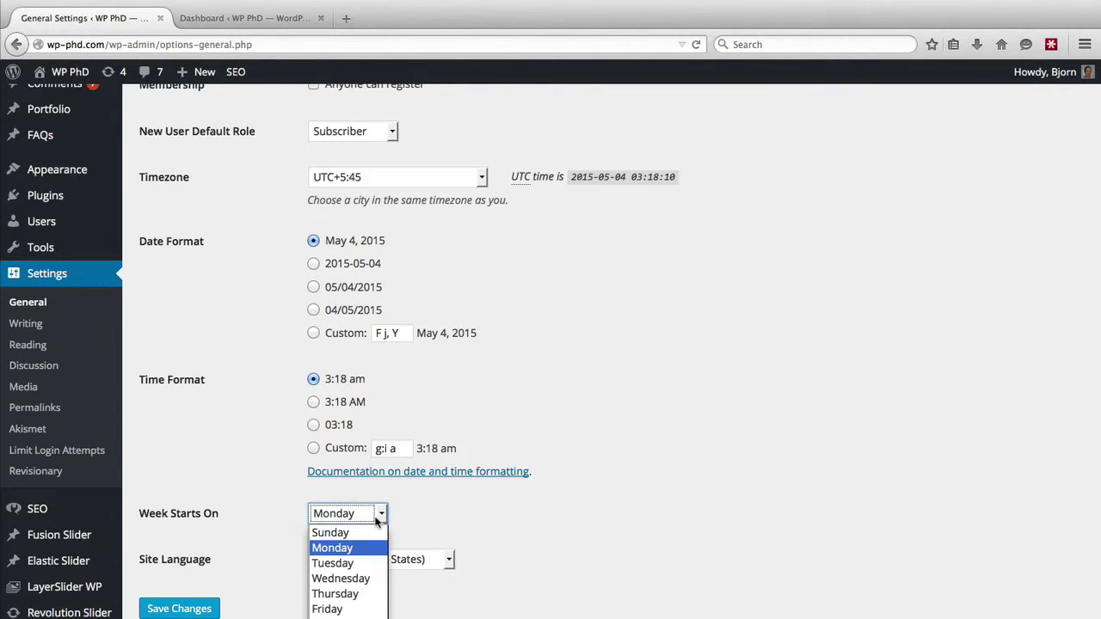
{"action": "left_click", "coordinate": [268, 513]}
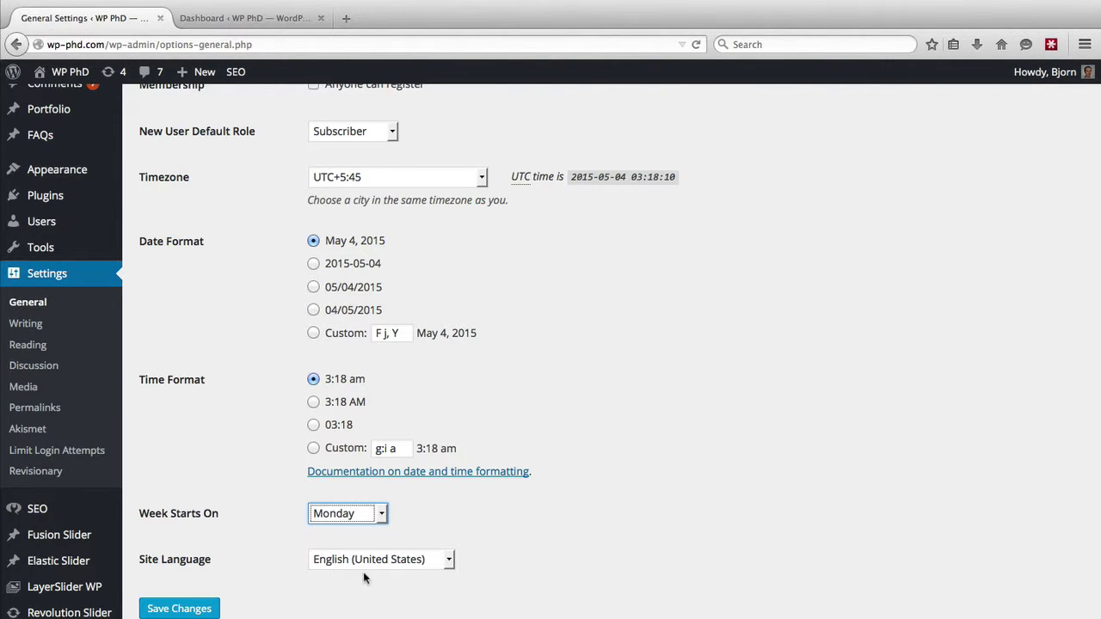
{"action": "left_click", "coordinate": [391, 565]}
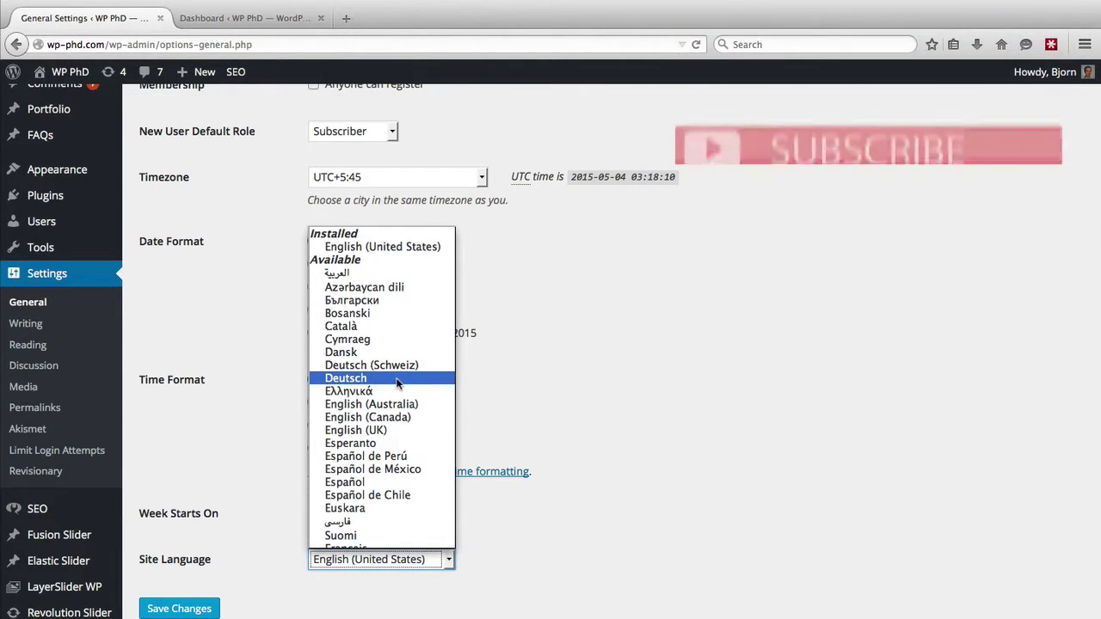
{"action": "left_click", "coordinate": [226, 493]}
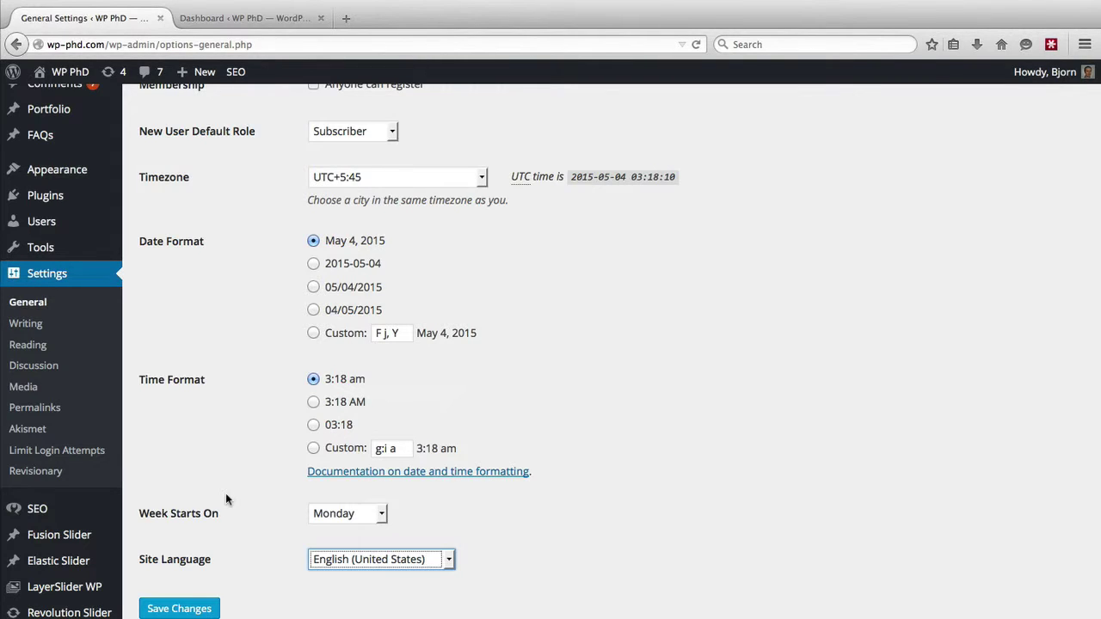